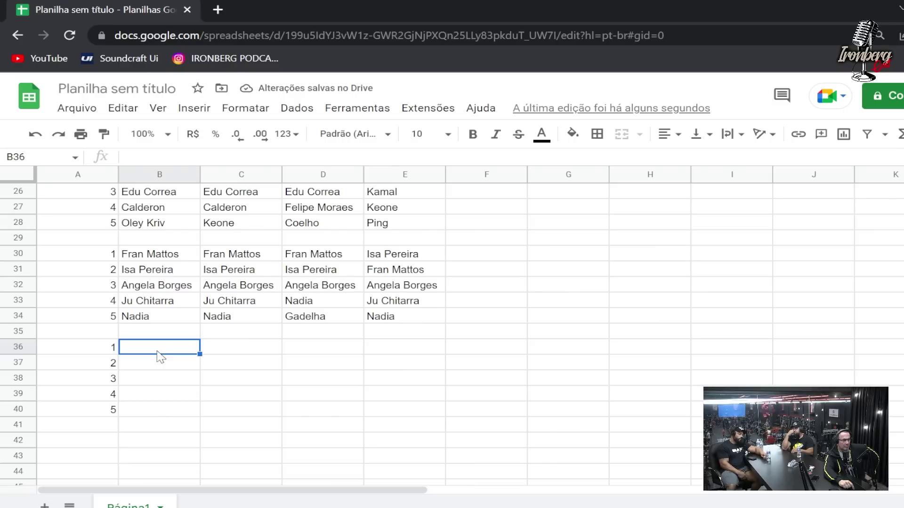
# - Fill B36:B40 with the ranking Brandon, Kyron, Caike, Diogo and Ryan, one name per row
pyautogui.write('Br')
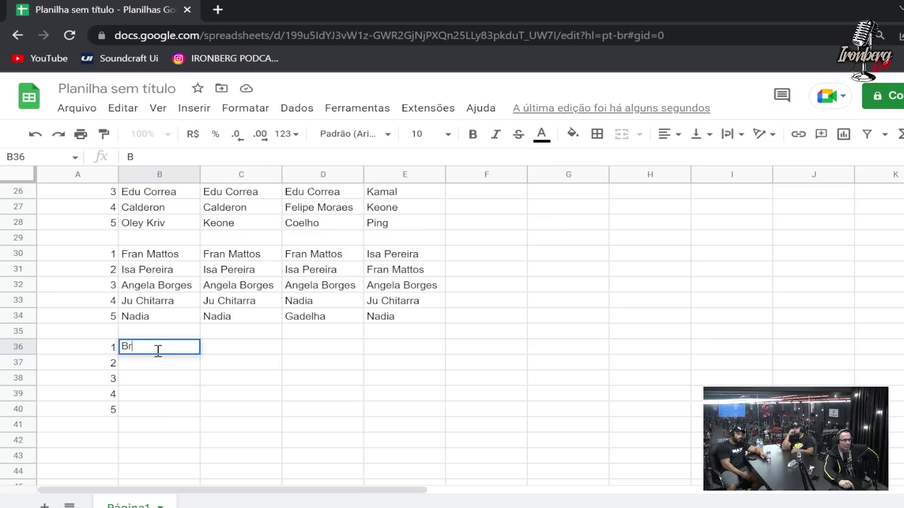
pyautogui.write('andon')
pyautogui.press('Return')
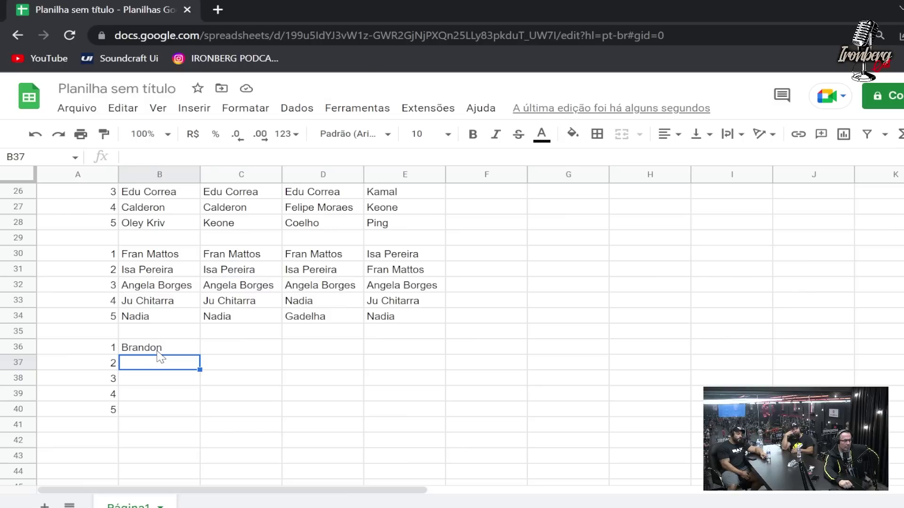
pyautogui.write('Kyron')
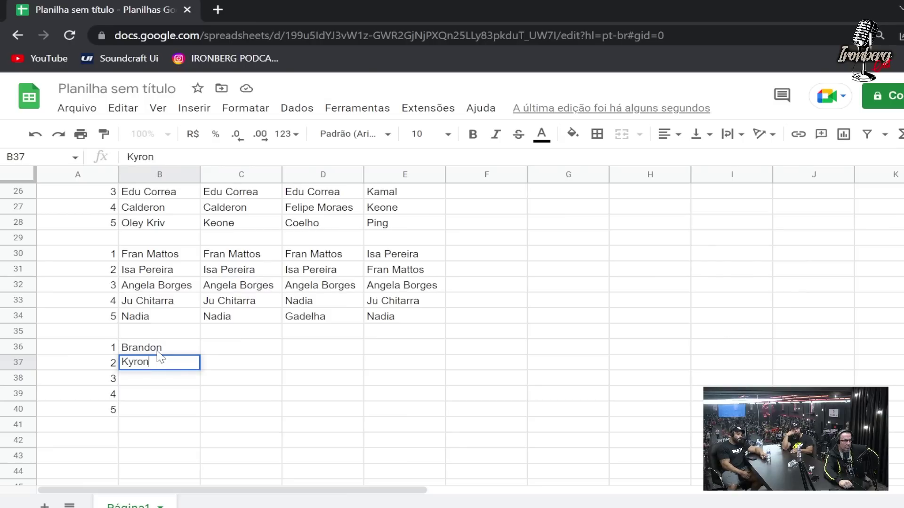
pyautogui.press('Return')
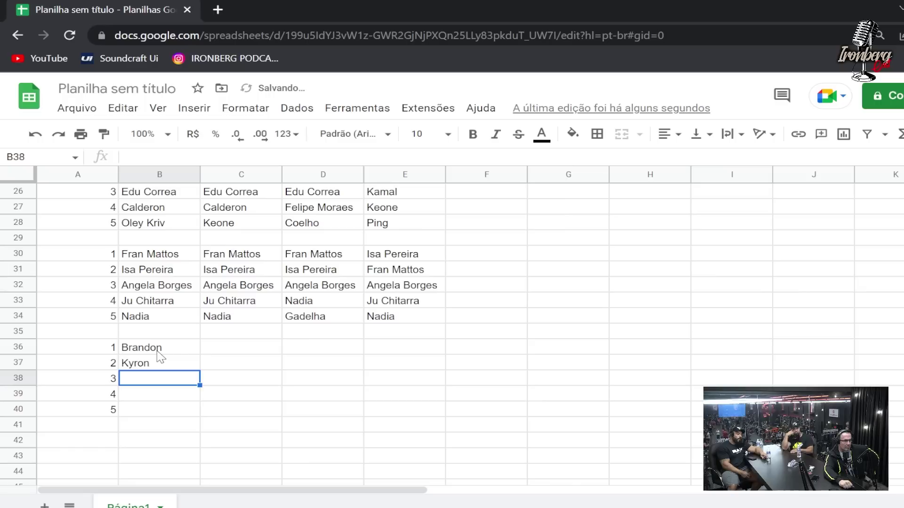
pyautogui.write('Caike')
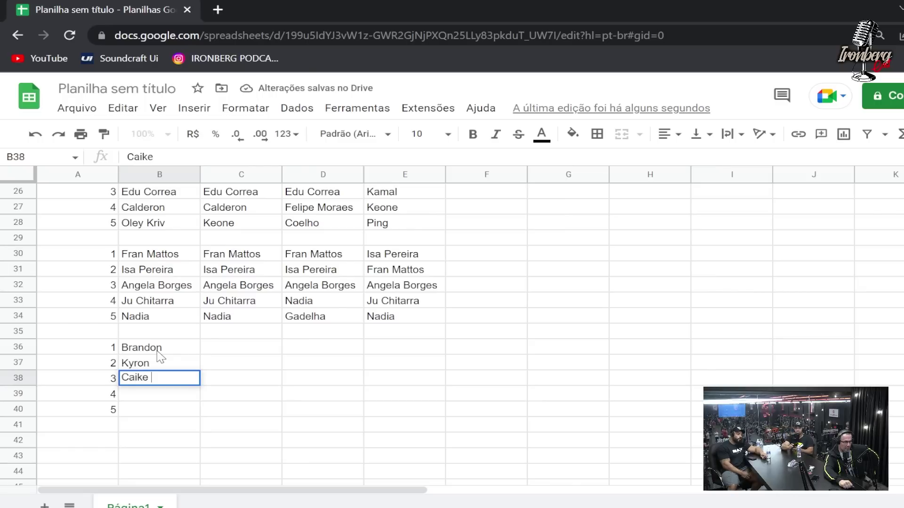
pyautogui.press('Return')
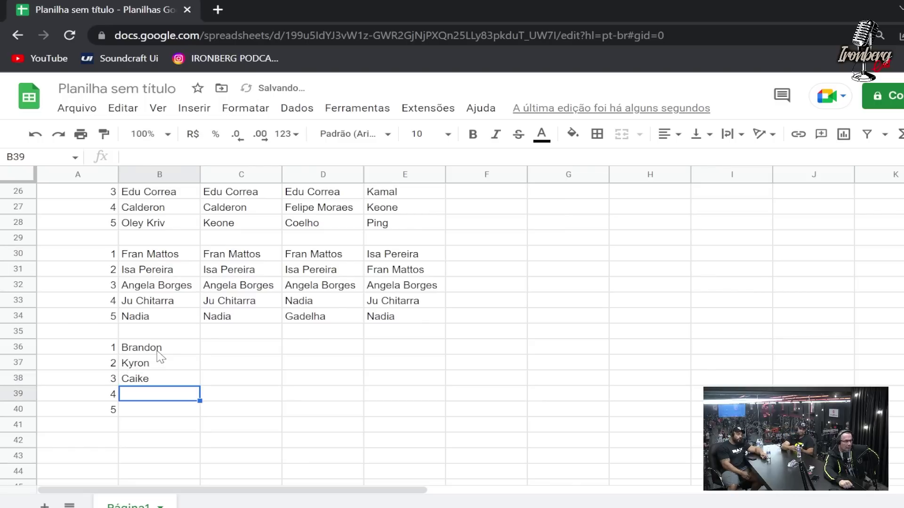
pyautogui.write('Diogo')
pyautogui.press('Return')
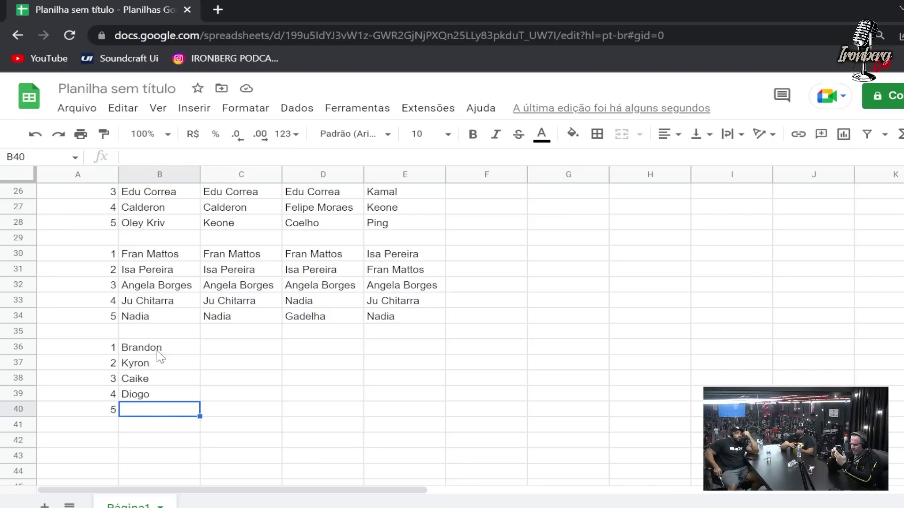
pyautogui.write('Rian')
pyautogui.press('Return')
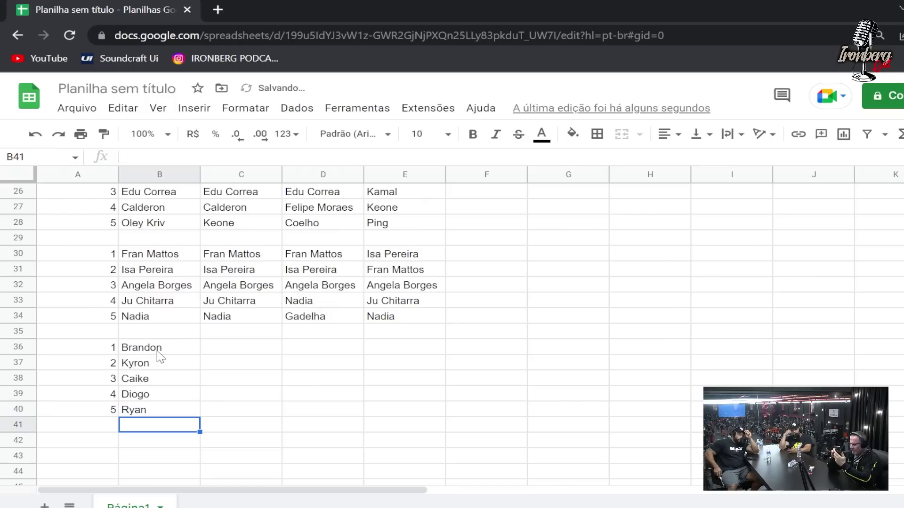
# - Fill C36:C39 with the first four ranked names: Diogo, Kyron, Brandon and EBanks
pyautogui.click(246, 335)
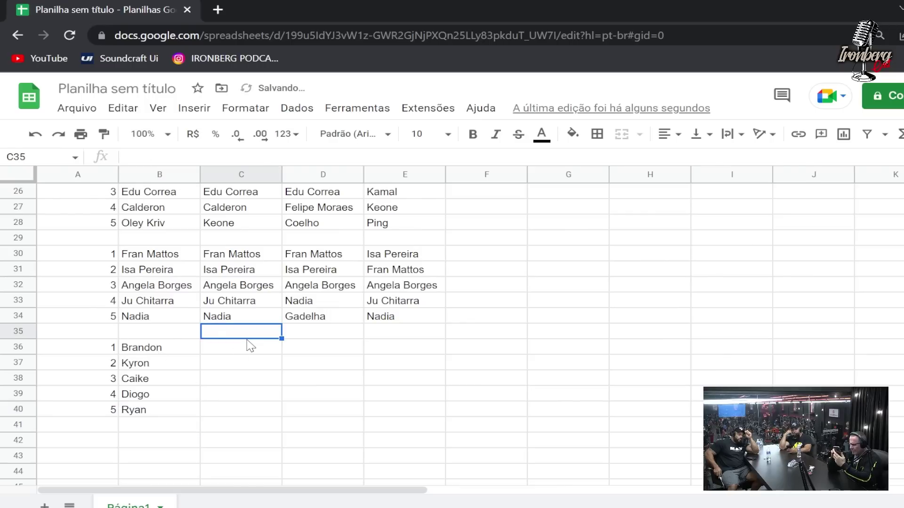
pyautogui.click(255, 351)
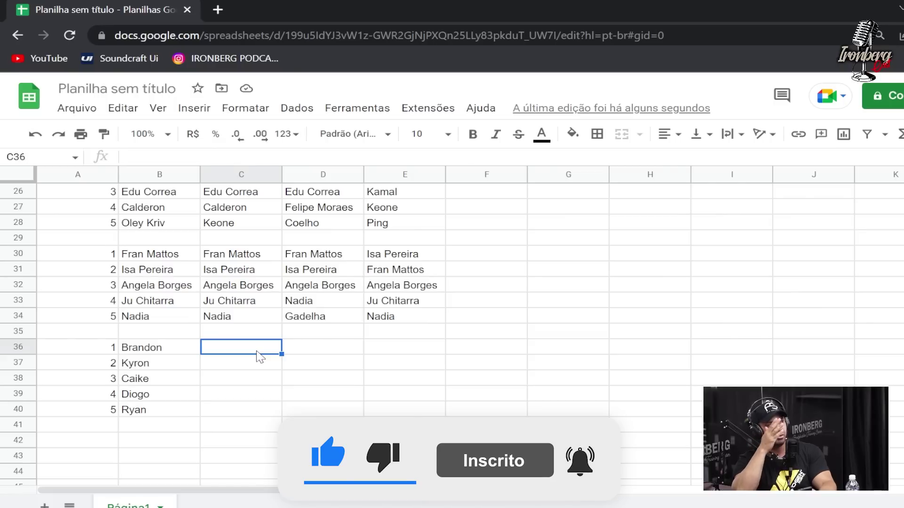
pyautogui.write('Diogo')
pyautogui.press('Return')
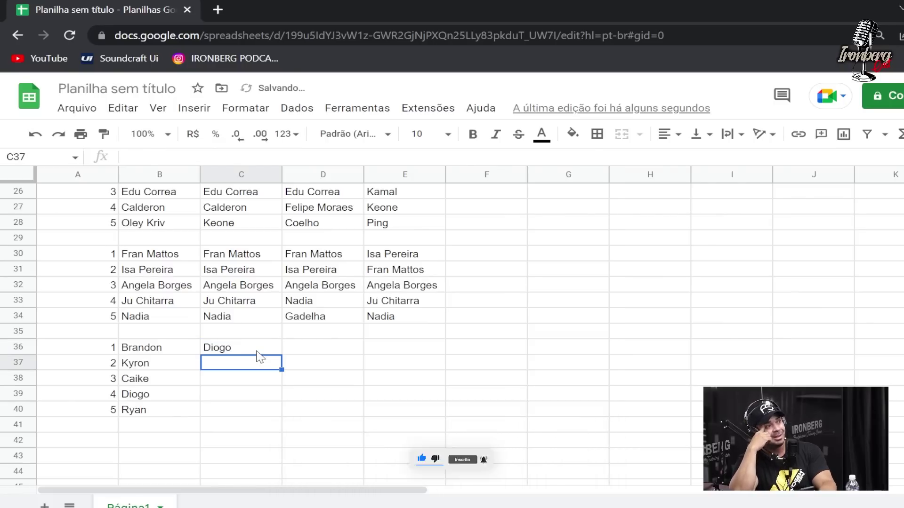
pyautogui.write('Kyron')
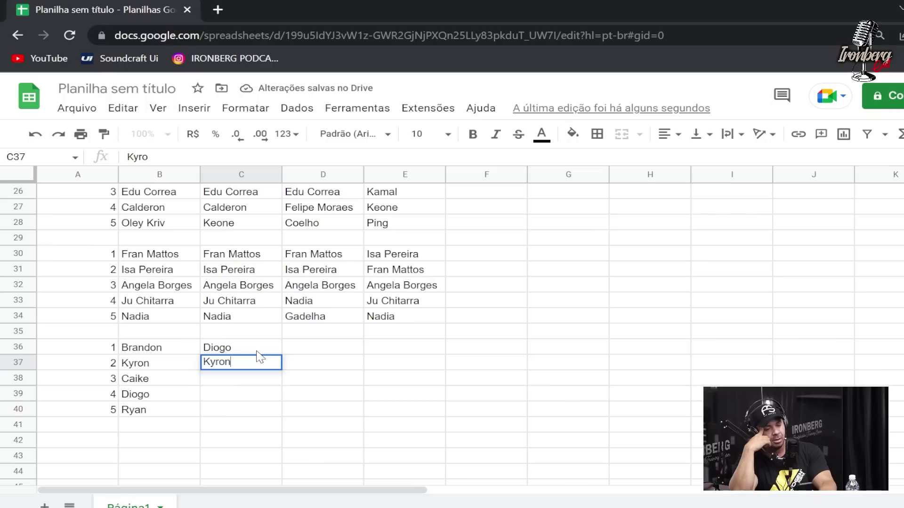
pyautogui.press('Return')
pyautogui.write('Brandon')
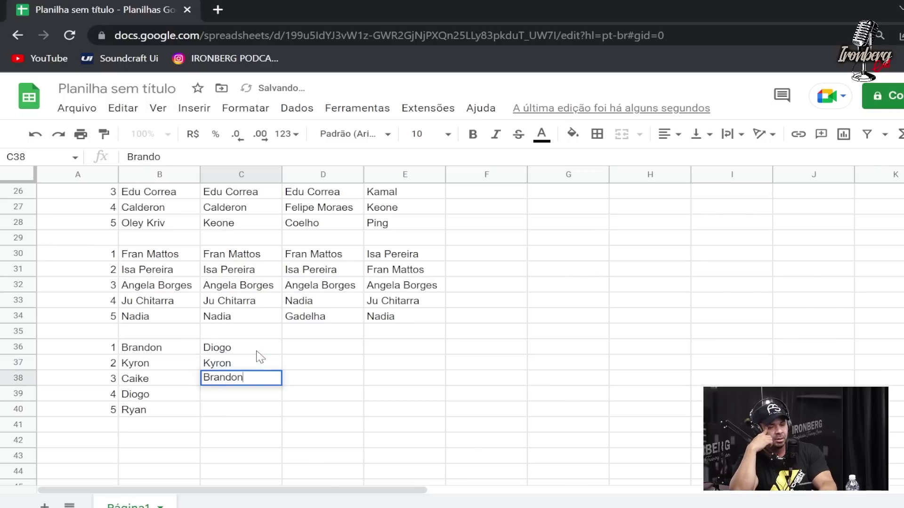
pyautogui.press('Return')
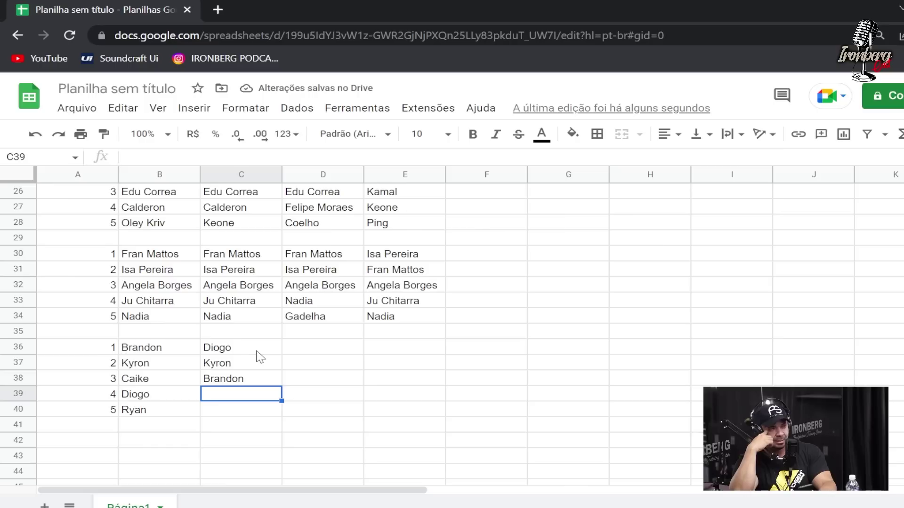
pyautogui.write('EB')
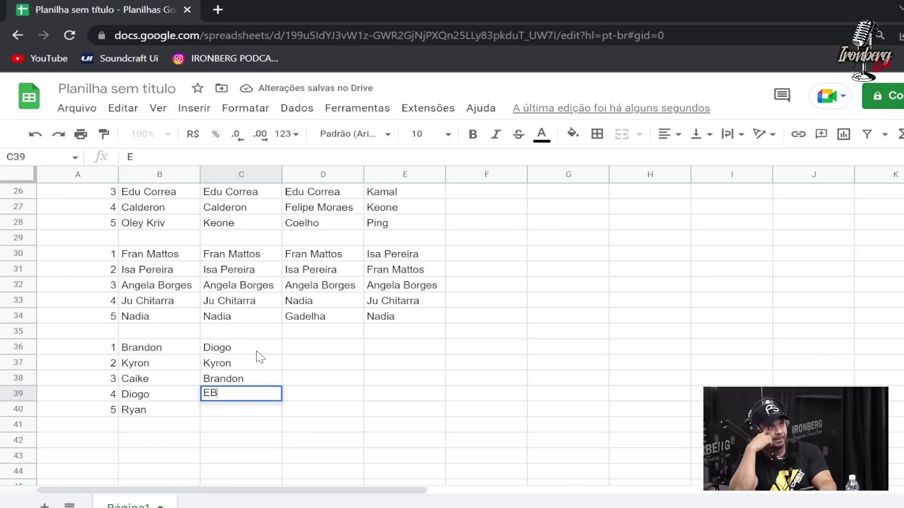
pyautogui.write('anks')
pyautogui.press('Return')
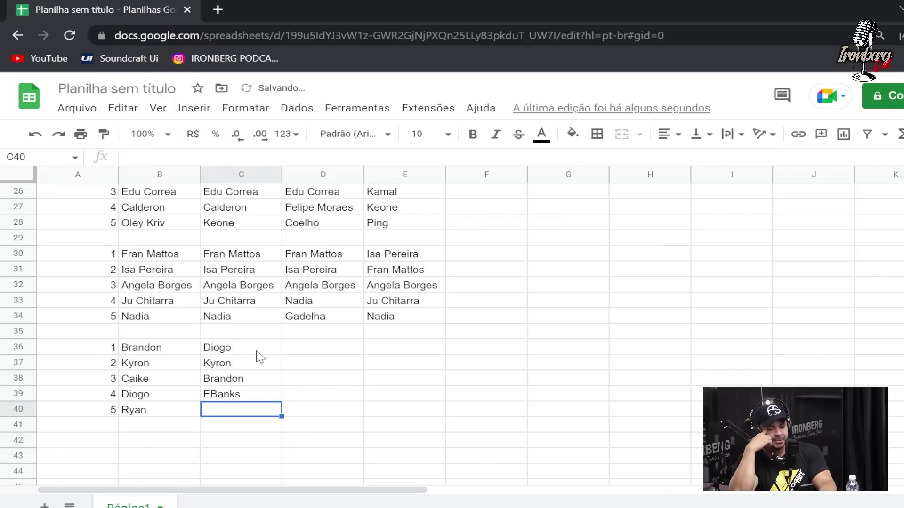
# - Copy EBanks from C39 into B40, replacing the fifth name in column B
pyautogui.click(238, 395)
pyautogui.hotkey('ctrl', 'c')
pyautogui.click(146, 412)
pyautogui.hotkey('ctrl', 'v')
pyautogui.click(360, 397)
pyautogui.click(255, 412)
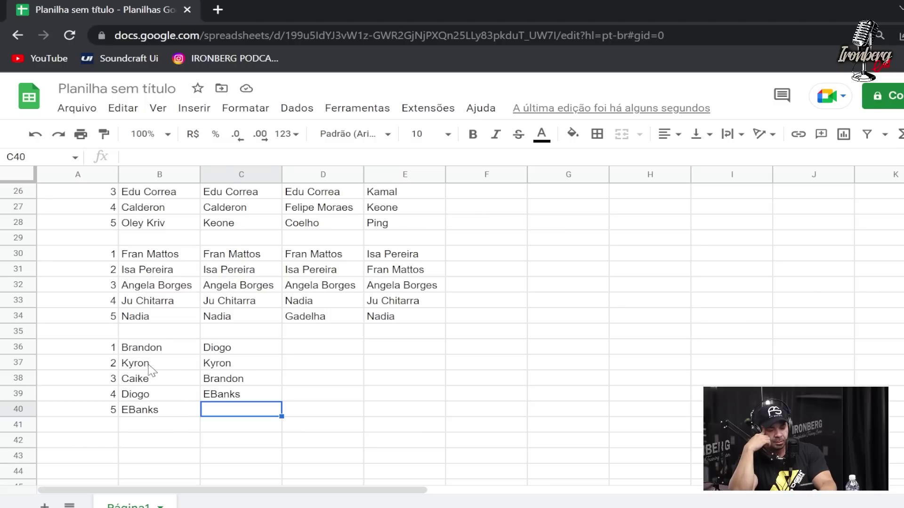
# - Copy the names in B37:B39 to the empty cells D41:D43 as temporary storage
pyautogui.moveTo(149, 365); pyautogui.dragTo(158, 400)
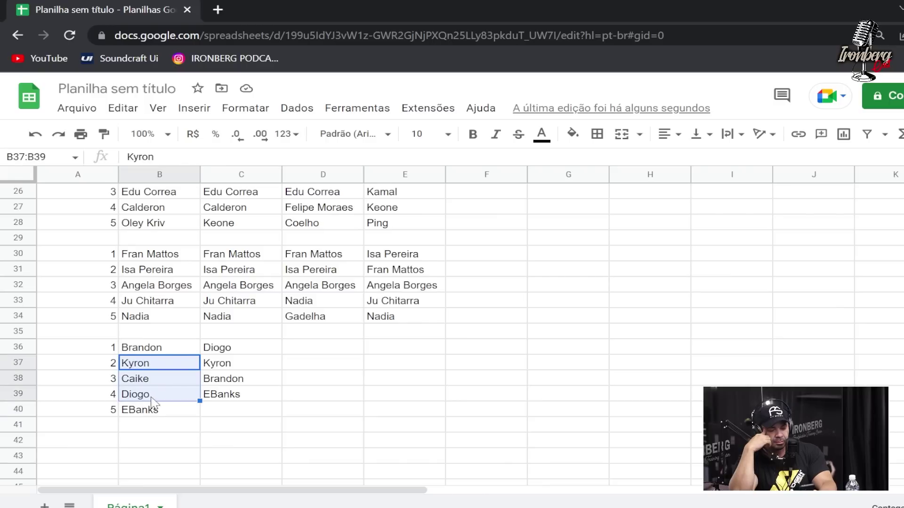
pyautogui.hotkey('ctrl', 'c')
pyautogui.click(145, 427)
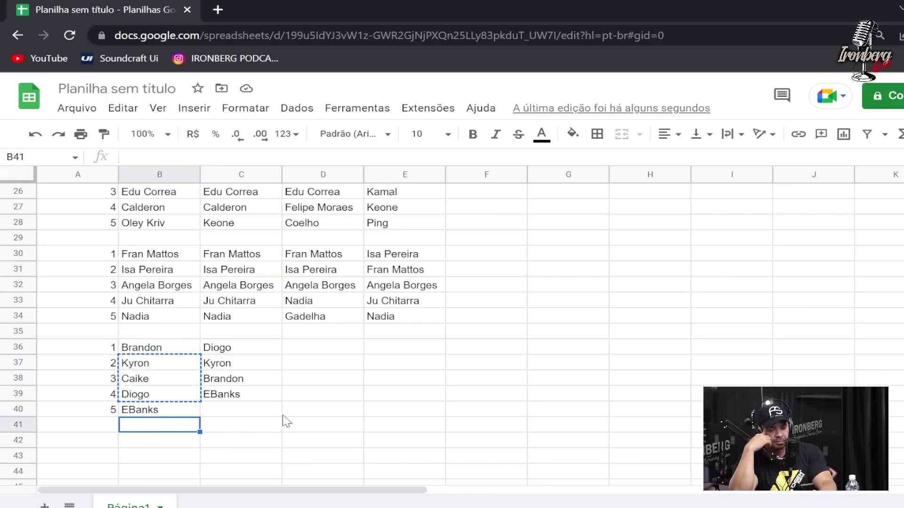
pyautogui.click(346, 429)
pyautogui.hotkey('ctrl', 'v')
# - Copy EBanks from B40 into B37 to make it the second name in column B
pyautogui.click(188, 410)
pyautogui.hotkey('ctrl', 'c')
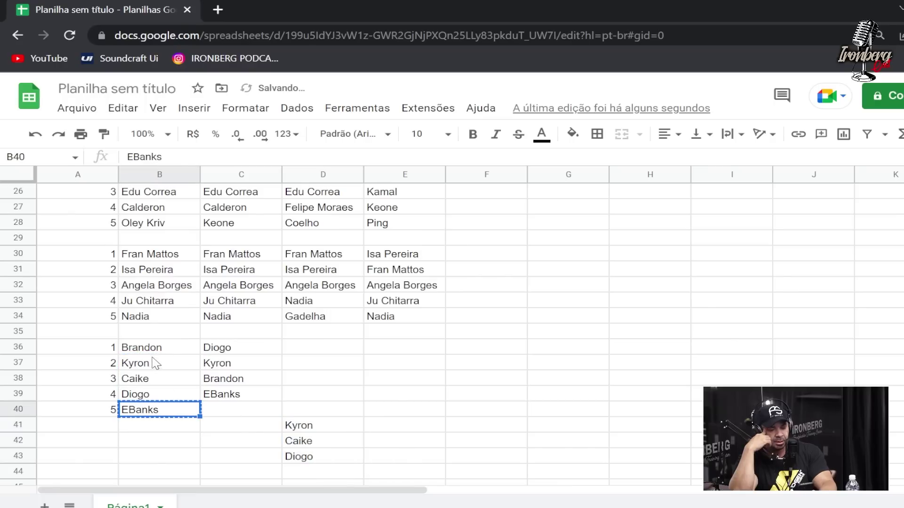
pyautogui.click(162, 363)
pyautogui.hotkey('ctrl', 'v')
# - Move the temporarily stored names from D41:D43 into B38:B40
pyautogui.click(315, 427)
pyautogui.keyDown('shift'); pyautogui.click(317, 456); pyautogui.keyUp('shift')
pyautogui.hotkey('ctrl', 'x')
pyautogui.click(160, 380)
pyautogui.hotkey('ctrl', 'v')
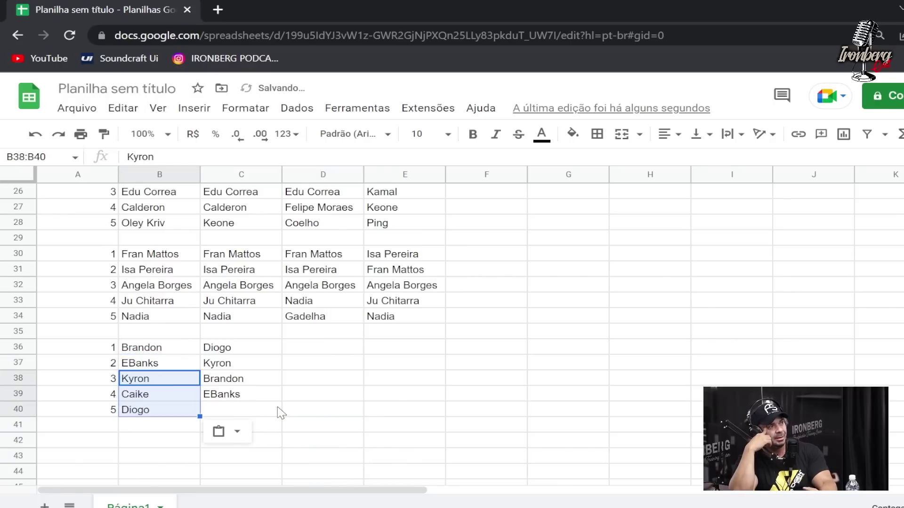
# - Enter Caike in C40 as the fifth name in column C
pyautogui.click(278, 411)
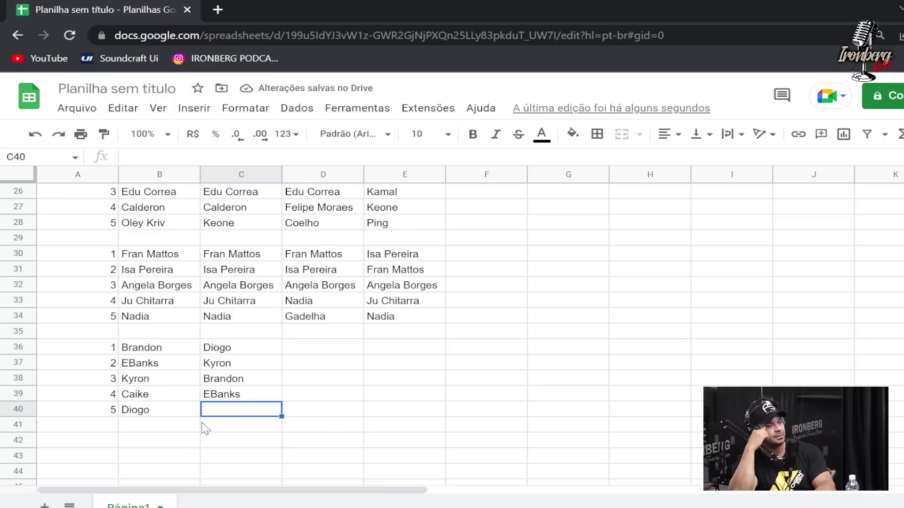
pyautogui.write('Caike')
pyautogui.press('Return')
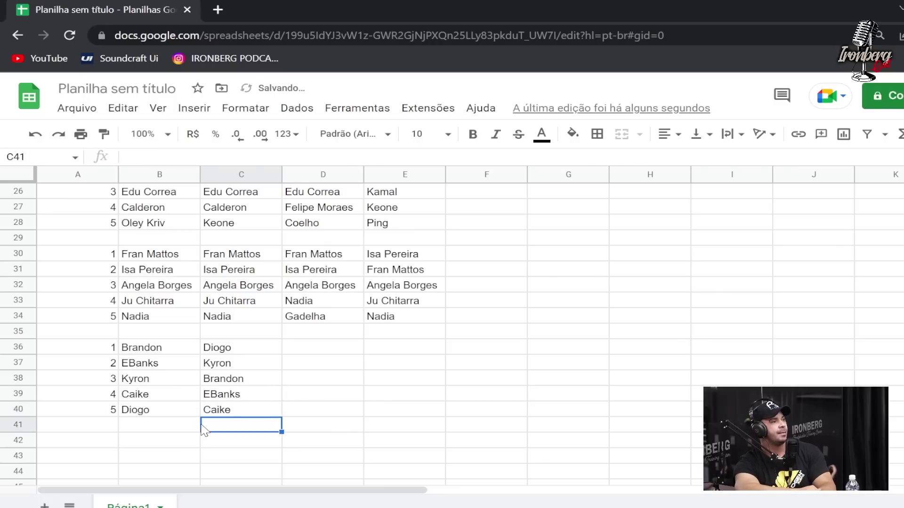
# - Copy the complete ranking in B36:B40 to D36:D40
pyautogui.click(309, 347)
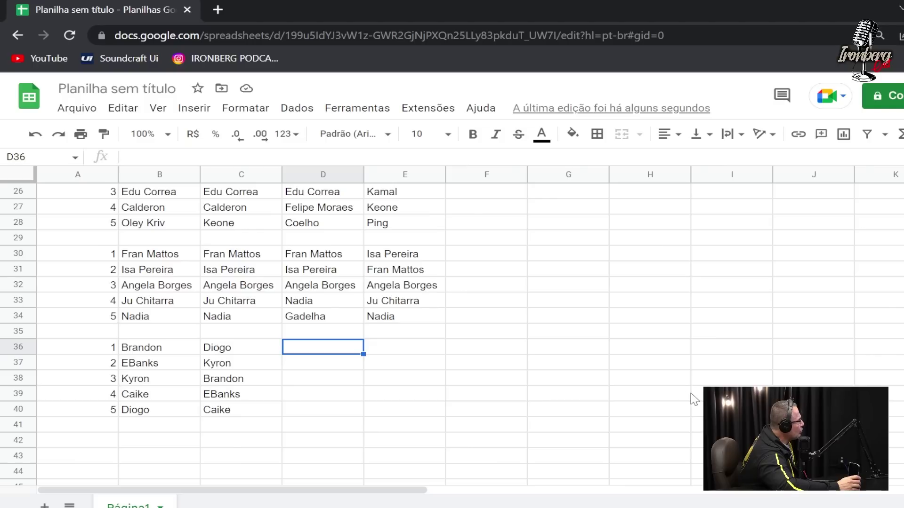
pyautogui.click(162, 352)
pyautogui.moveTo(162, 352); pyautogui.dragTo(163, 412)
pyautogui.hotkey('ctrl', 'c')
pyautogui.click(310, 348)
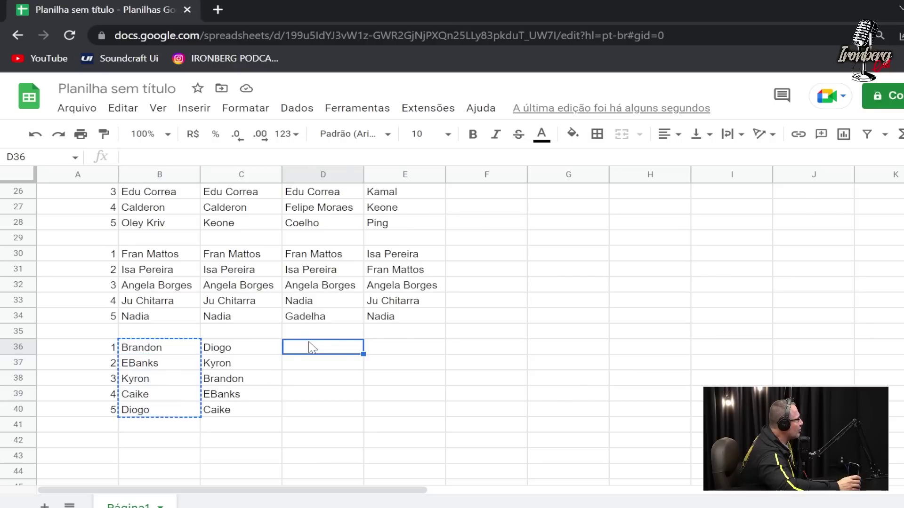
pyautogui.hotkey('ctrl', 'v')
# - Fill E36:E40 with the ranking Brandon, Kyron, Caike, Ebanks and Diogo, one name per row
pyautogui.click(419, 353)
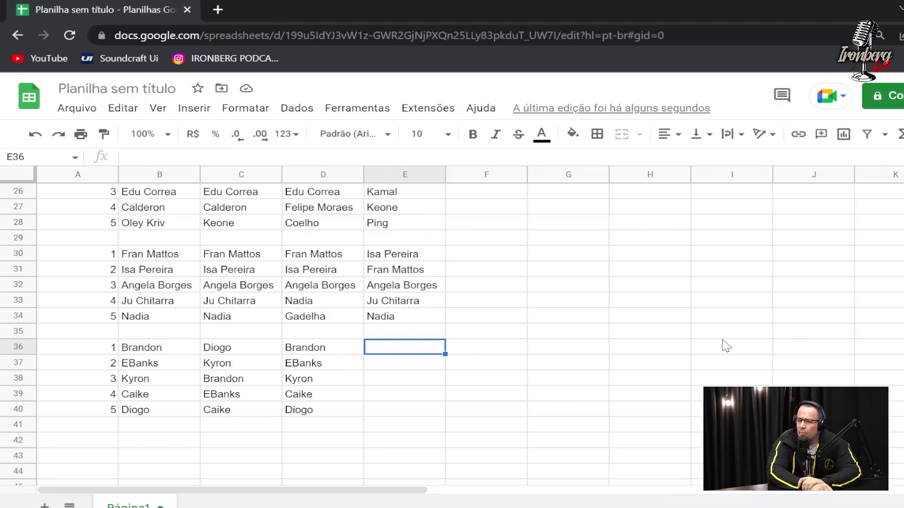
pyautogui.write('Brandon')
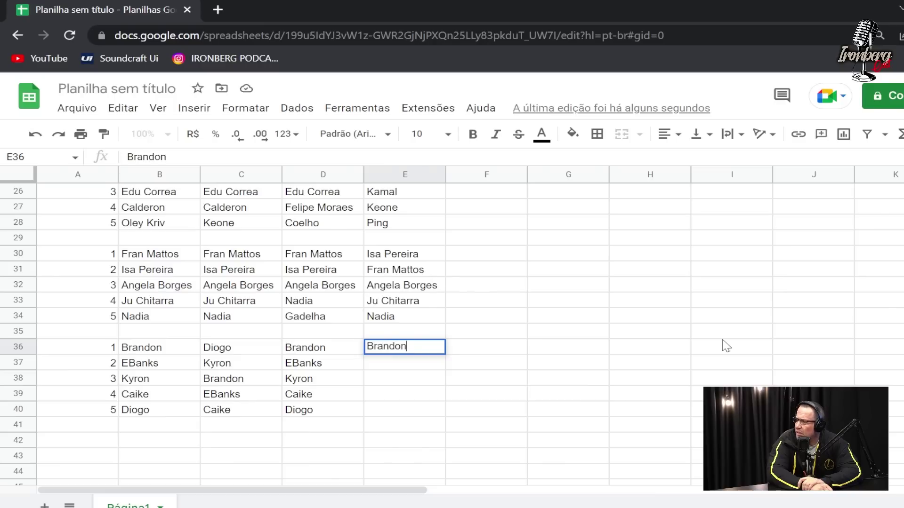
pyautogui.press('Return')
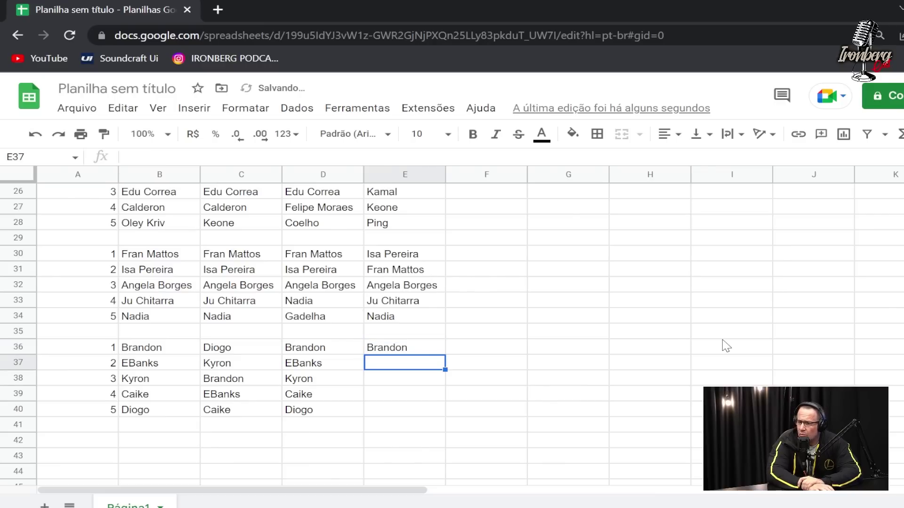
pyautogui.write('Kyron')
pyautogui.press('Return')
pyautogui.write('Caike')
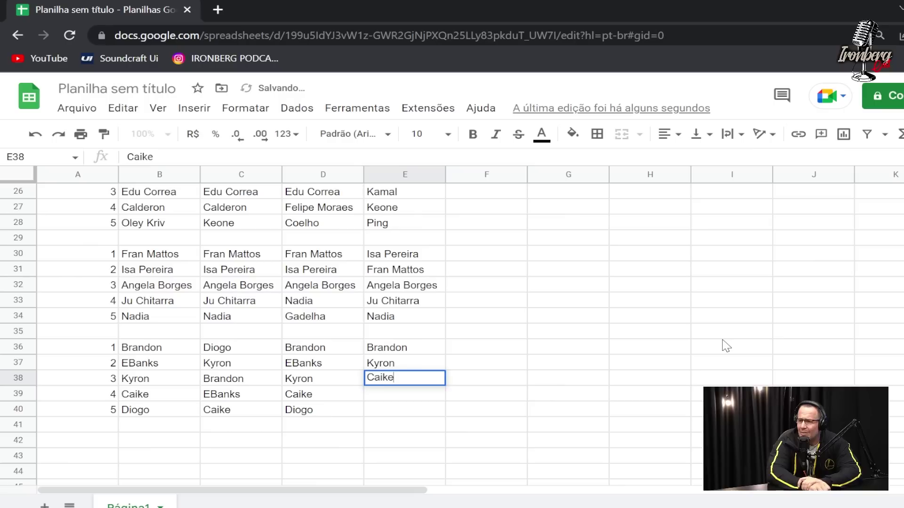
pyautogui.press('Return')
pyautogui.write('Ebank')
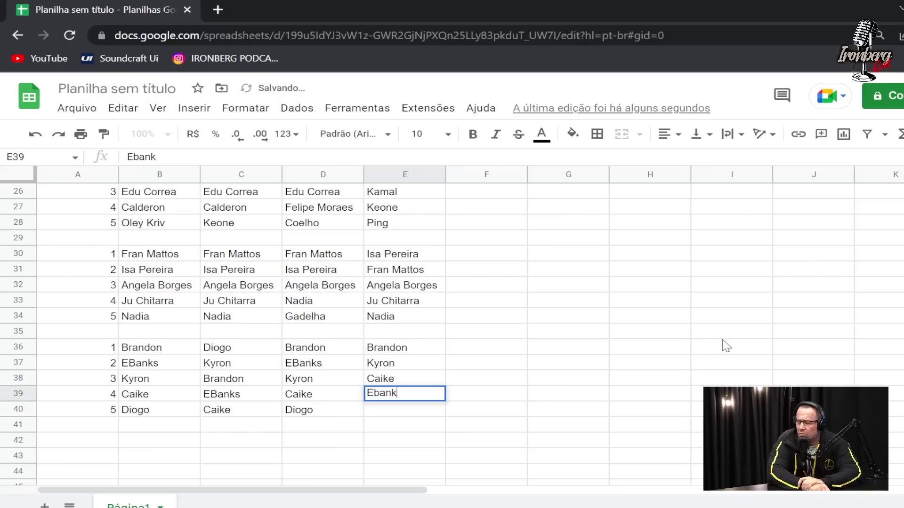
pyautogui.write('s')
pyautogui.press('Return')
pyautogui.write('Diogo')
pyautogui.press('Return')
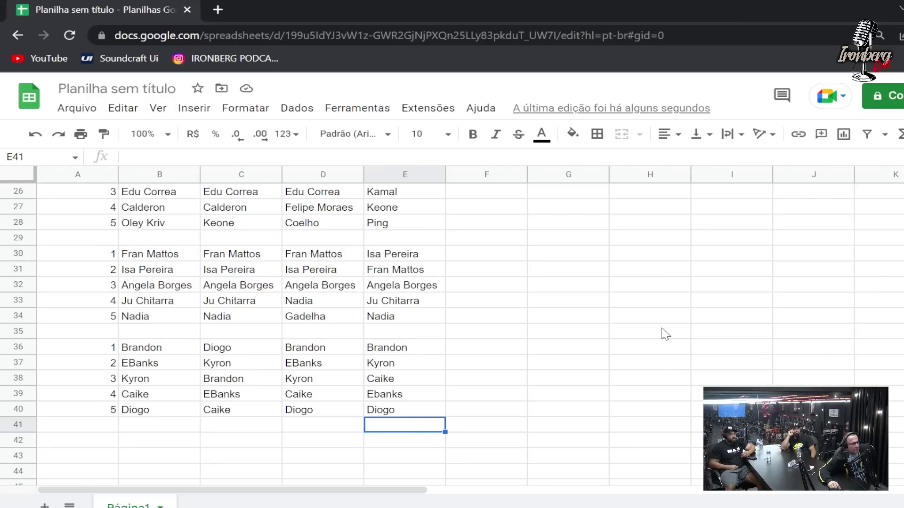
pyautogui.scroll(8, 591, 365)
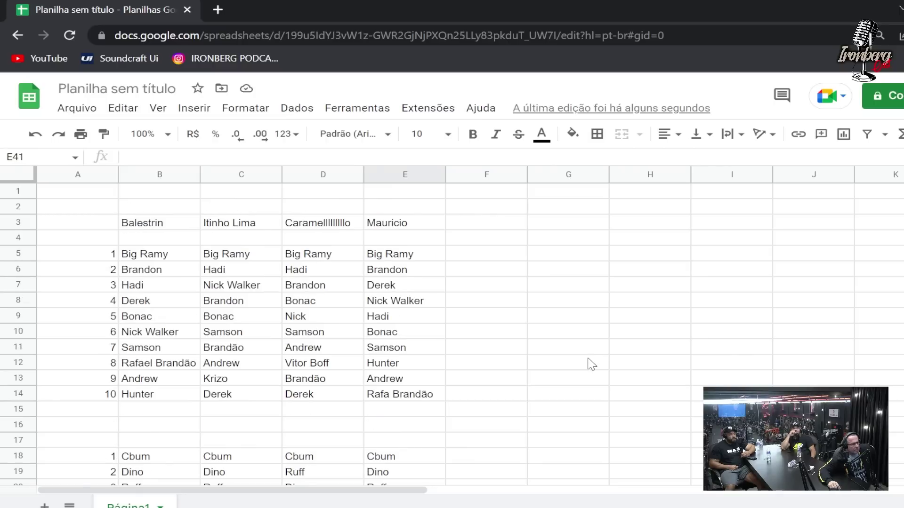
pyautogui.scroll(-6, 591, 365)
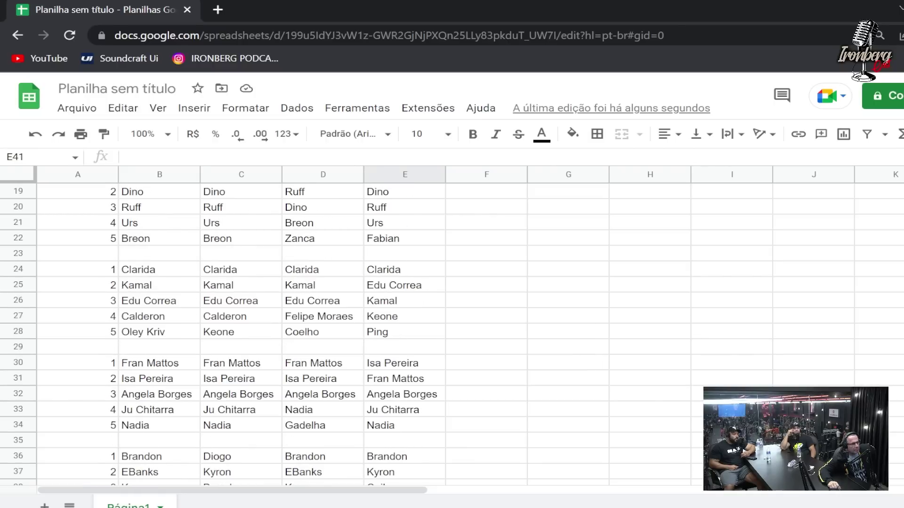
pyautogui.scroll(-4, 591, 365)
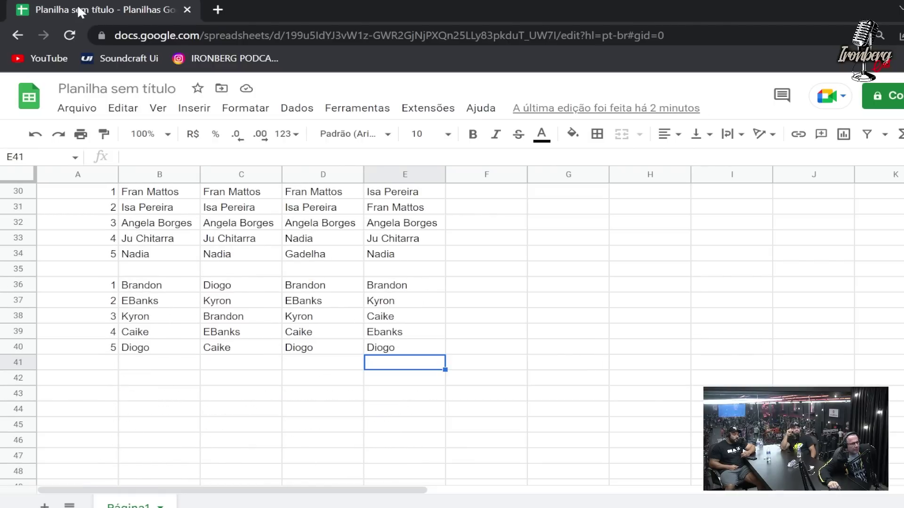